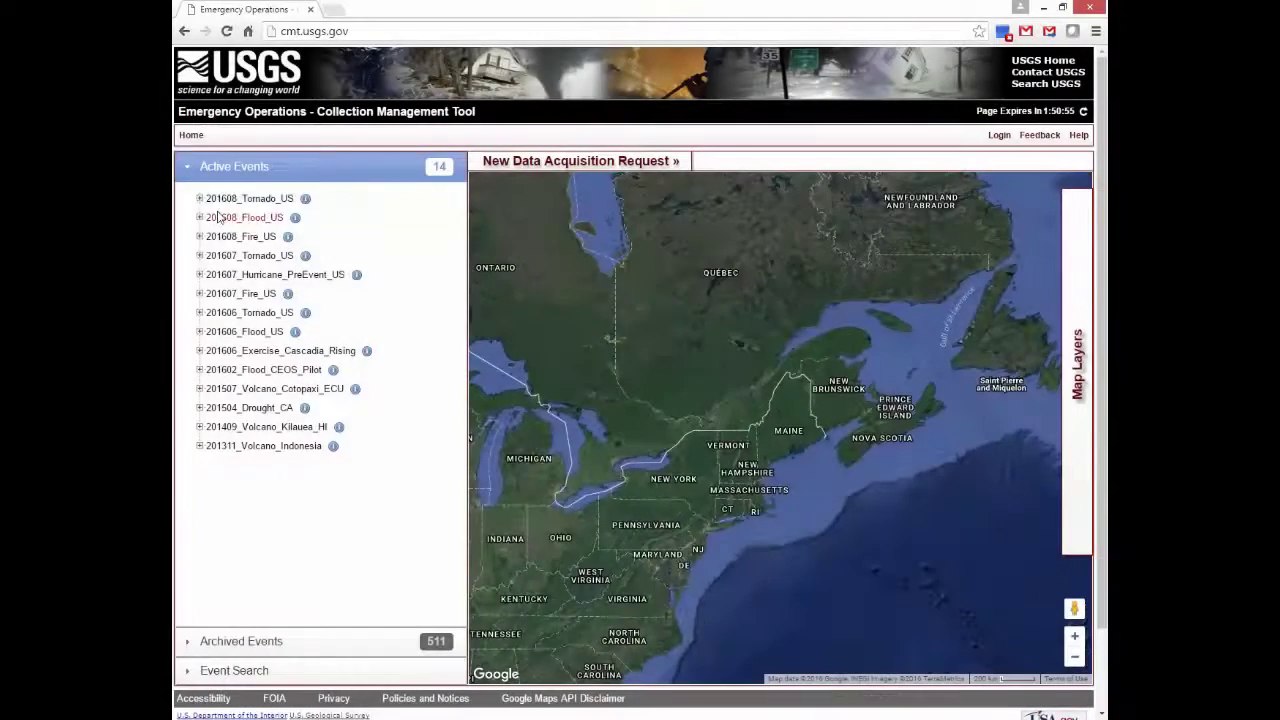
Expand 201608_Tornado_US, Flood_US and Fire_US, previewing the flood coverage and showing the fire coverage
click(200, 198)
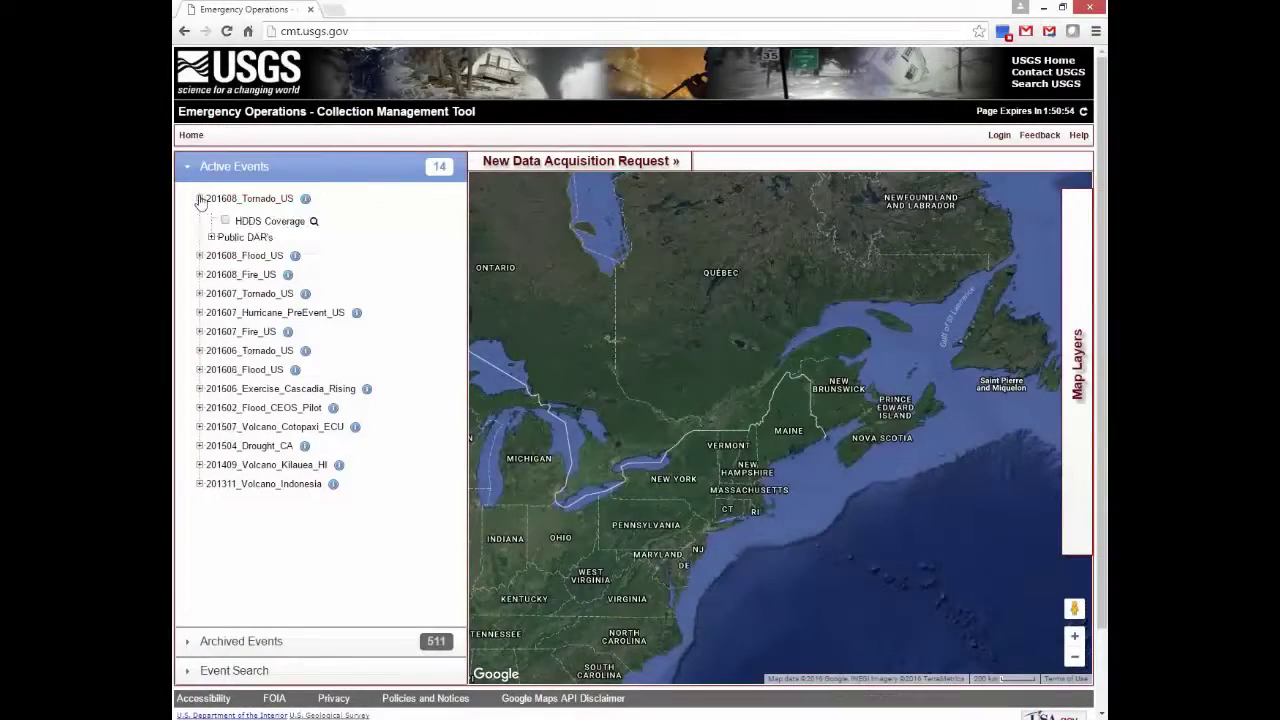
click(199, 256)
click(225, 278)
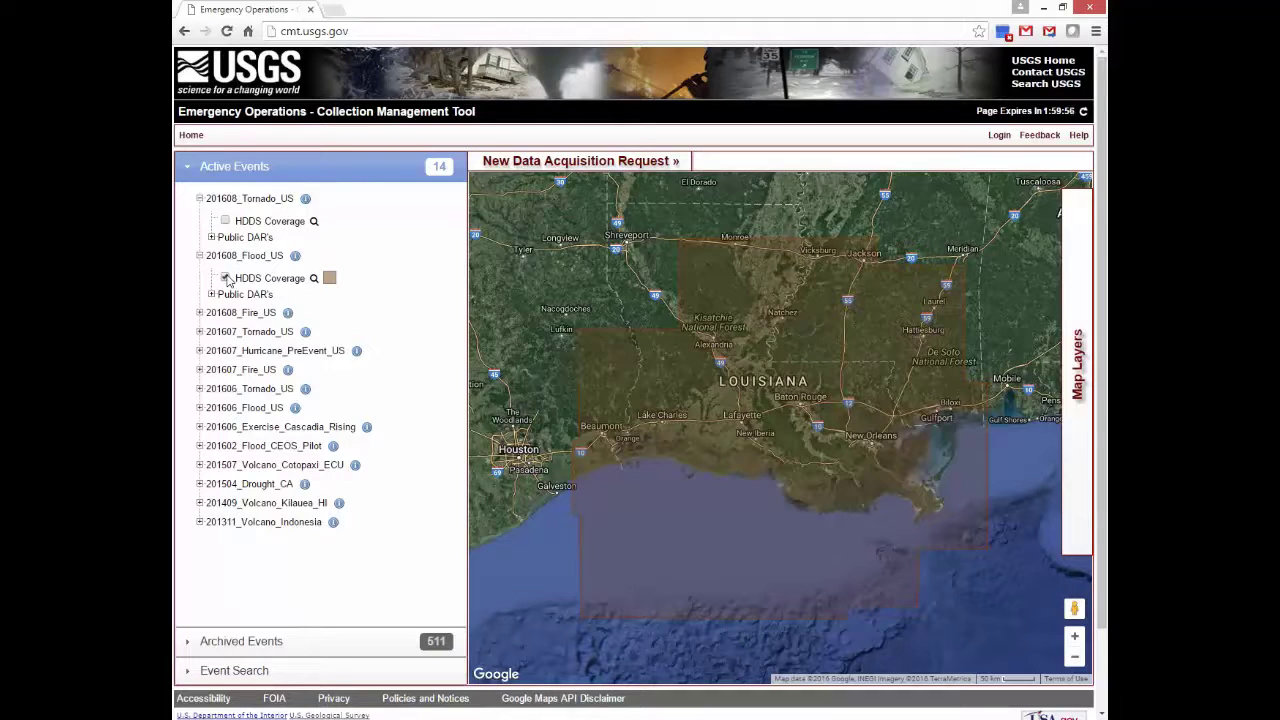
click(225, 278)
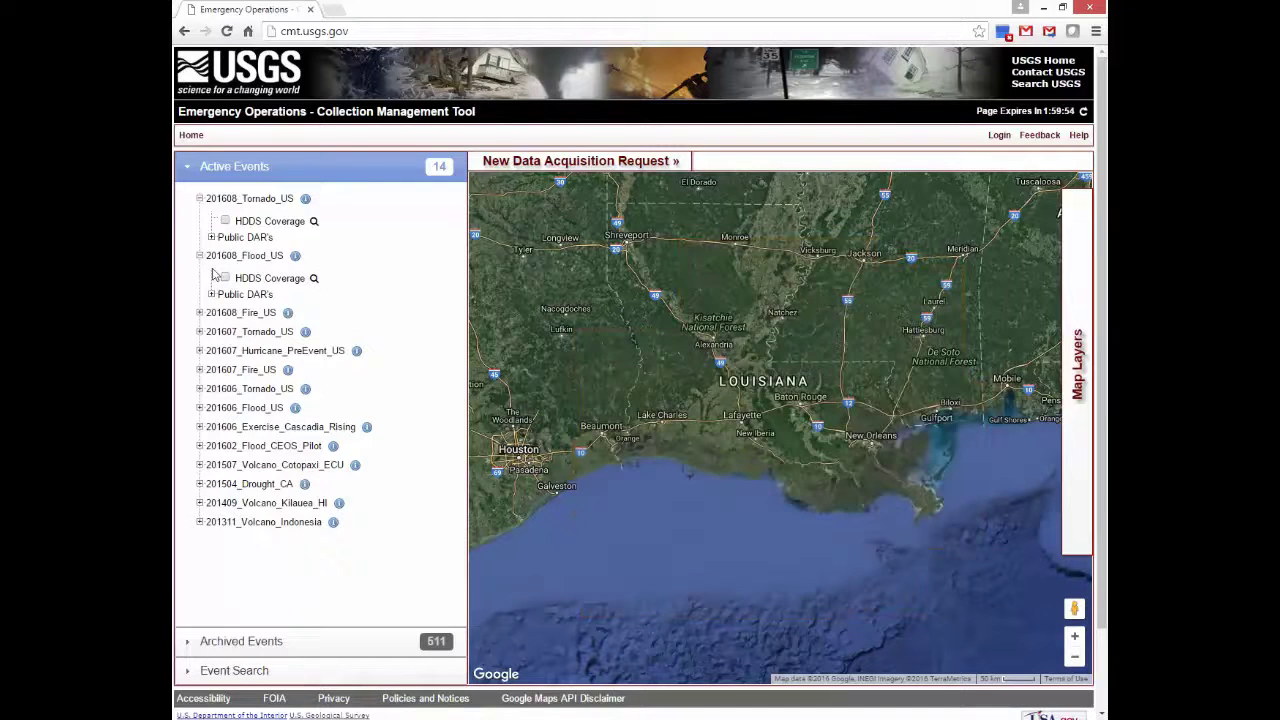
click(199, 313)
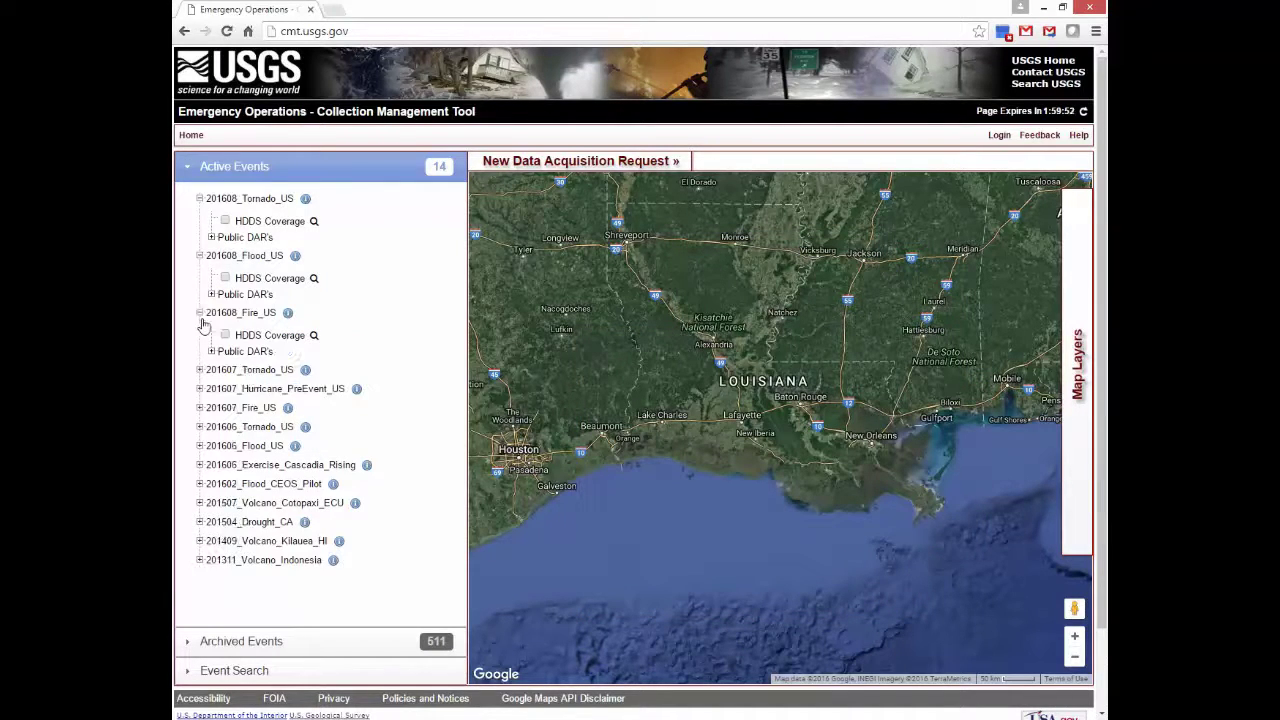
click(225, 335)
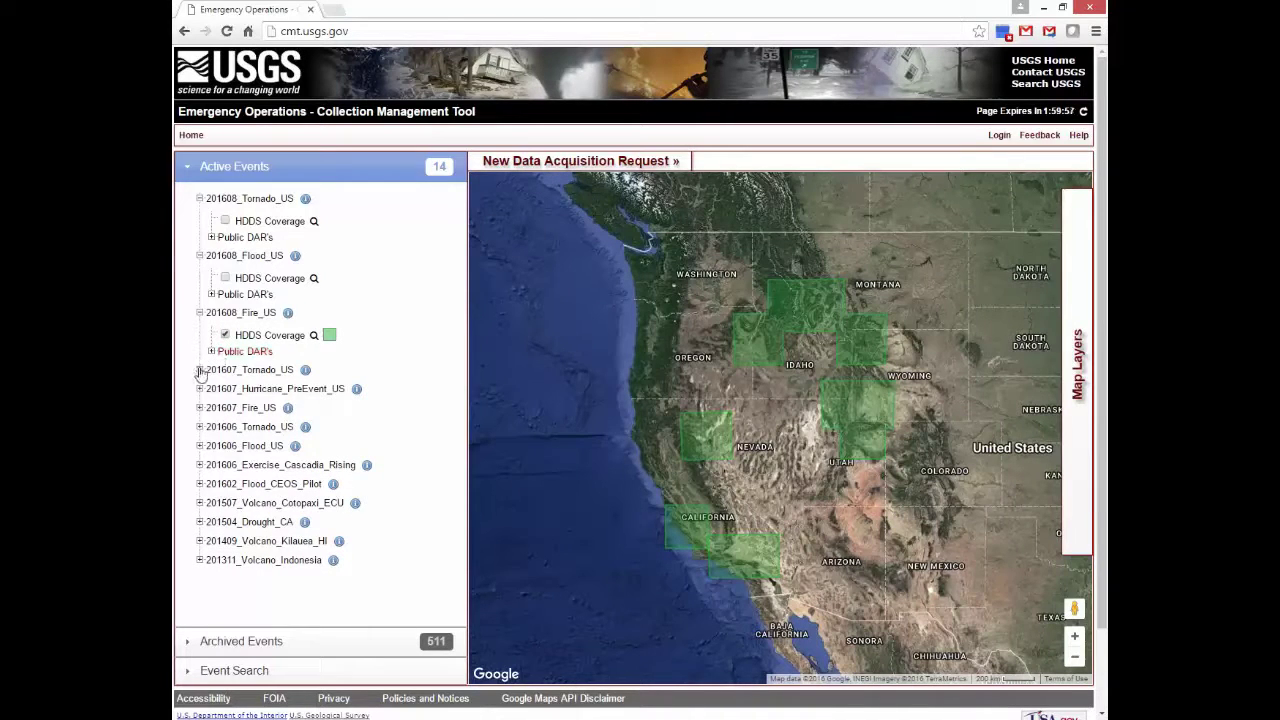
Expand 201607_Tornado_US, Hurricane_PreEvent_US and Fire_US, toggling each HDDS Coverage overlay on and off
click(199, 370)
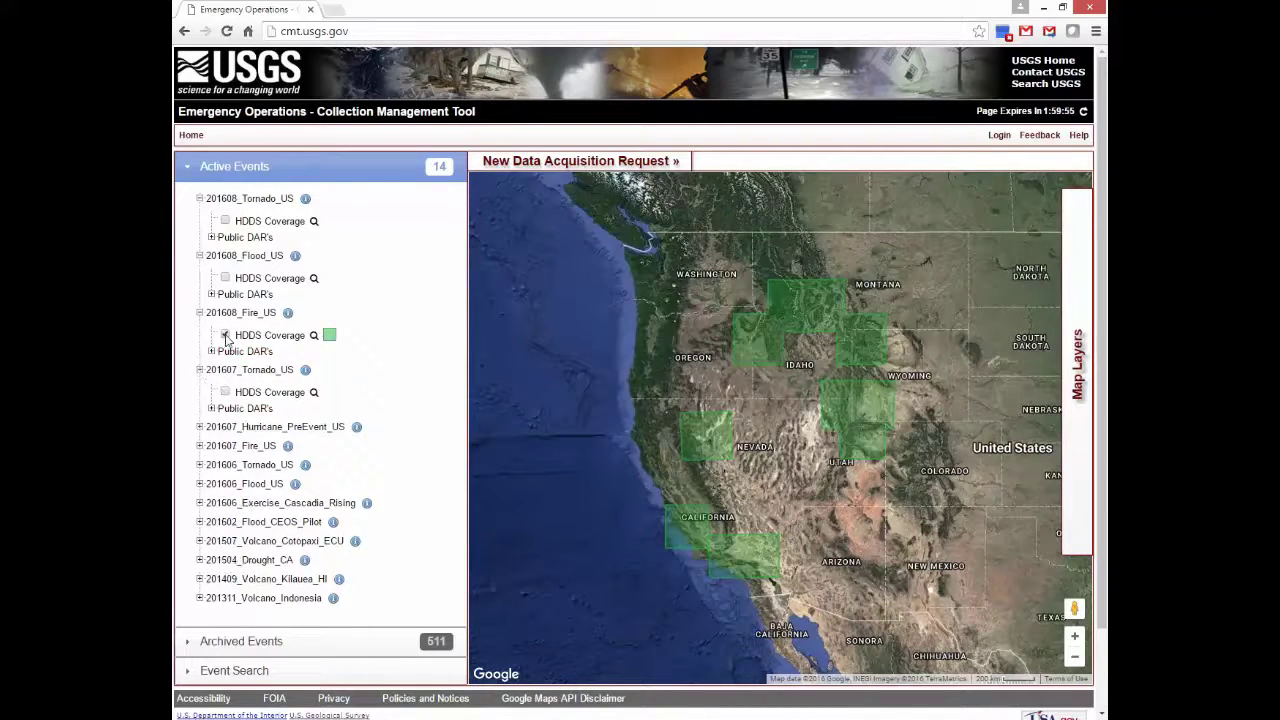
click(225, 335)
click(225, 392)
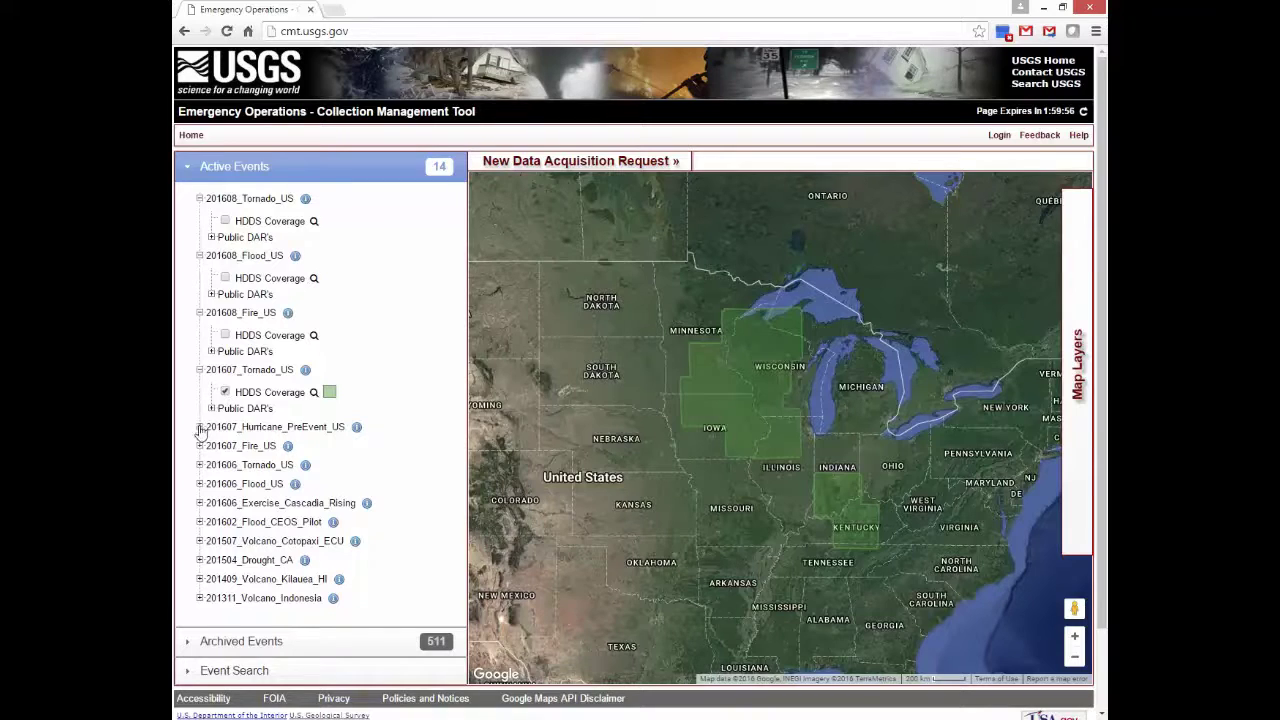
click(200, 428)
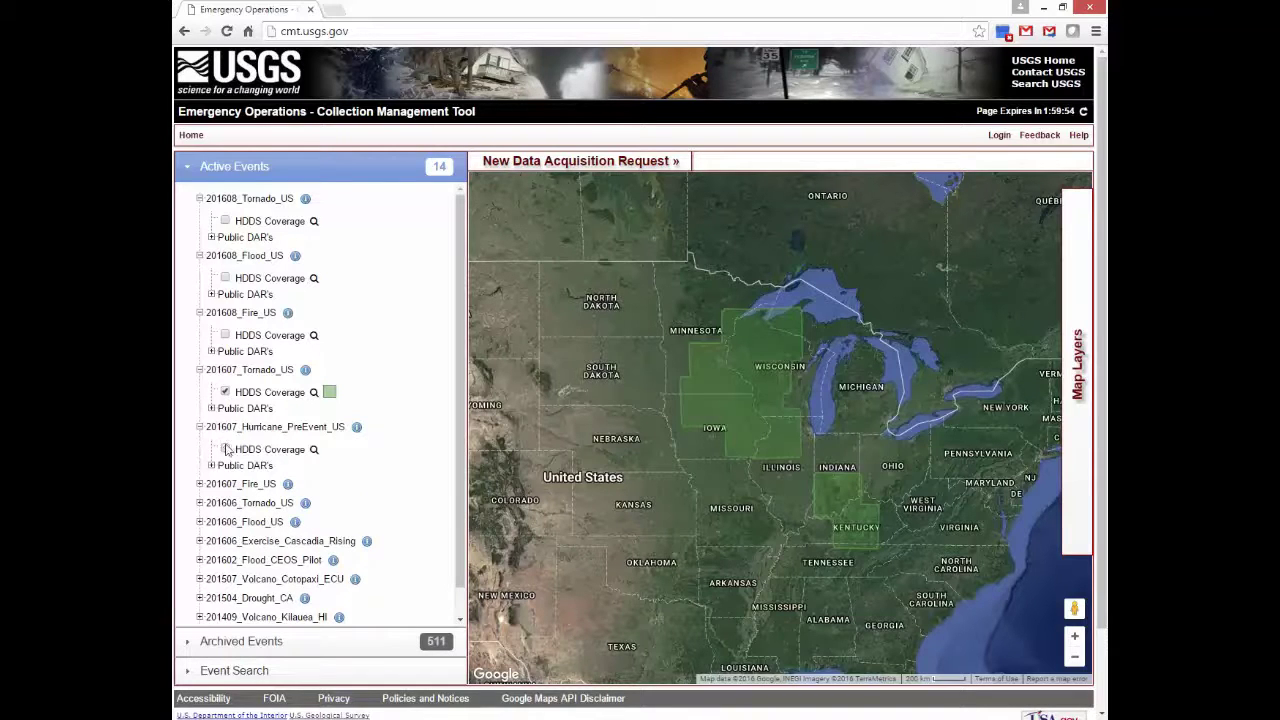
click(225, 392)
click(225, 449)
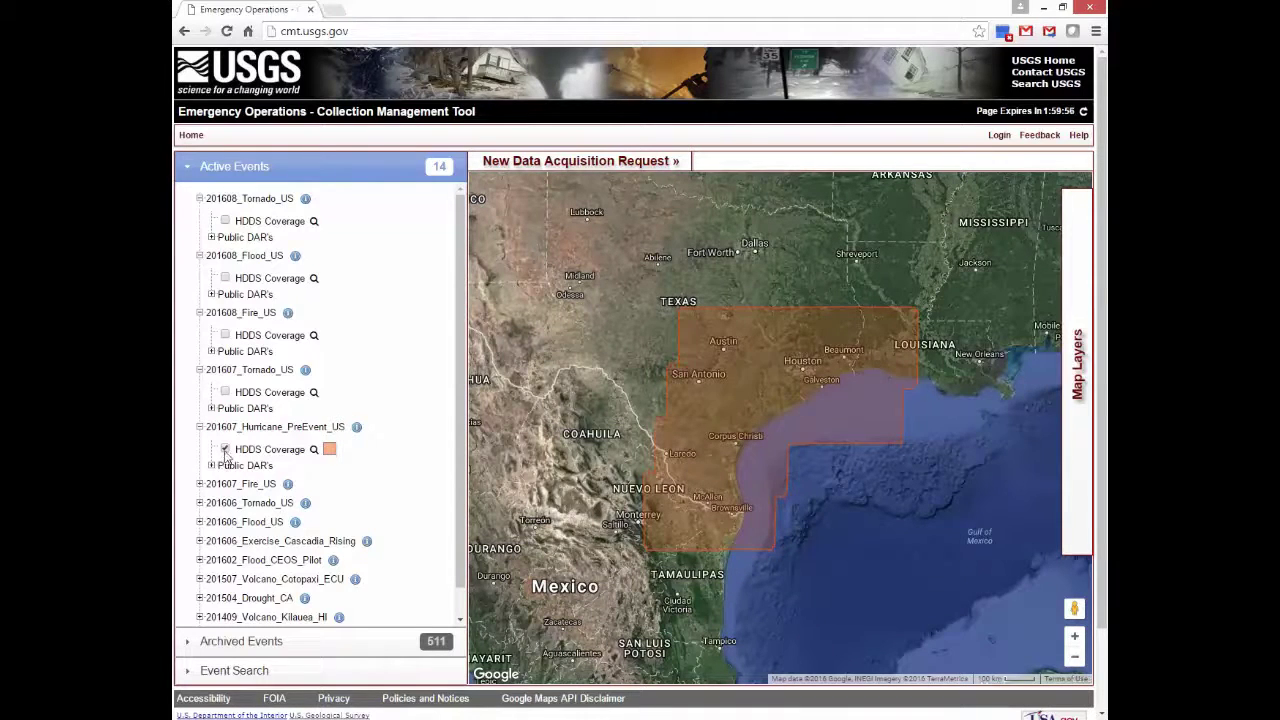
click(225, 449)
click(199, 483)
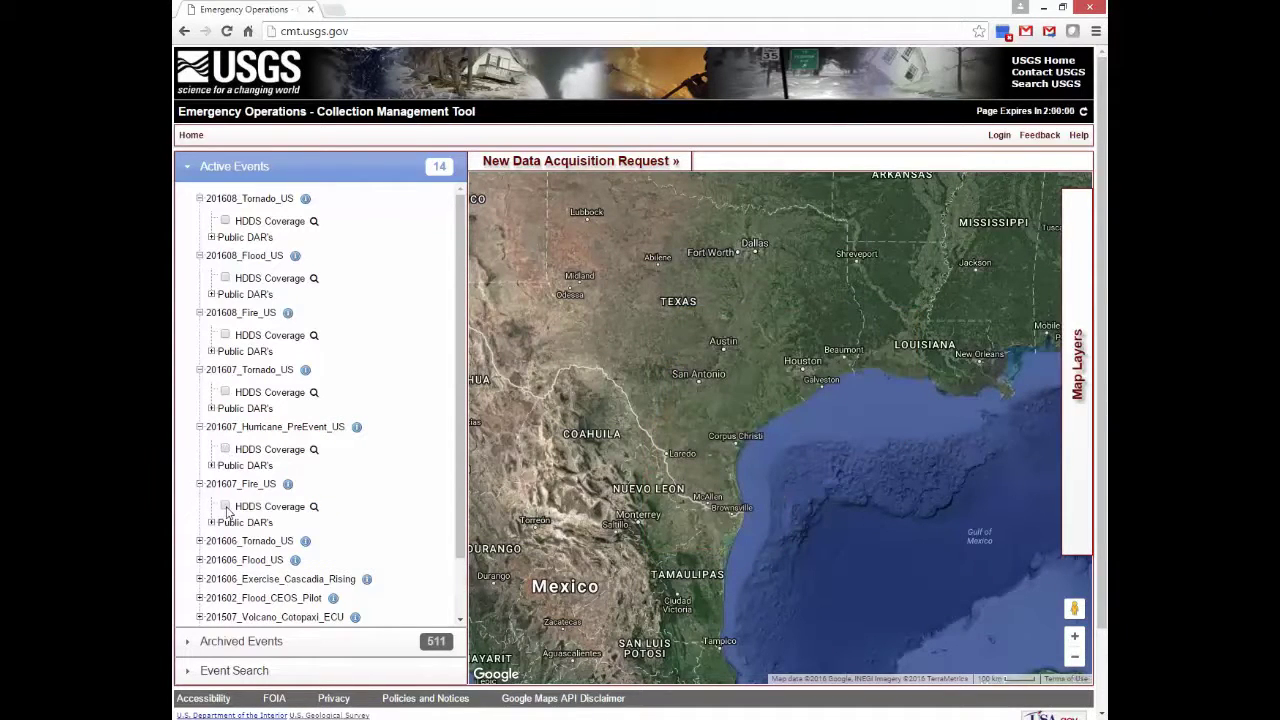
click(225, 506)
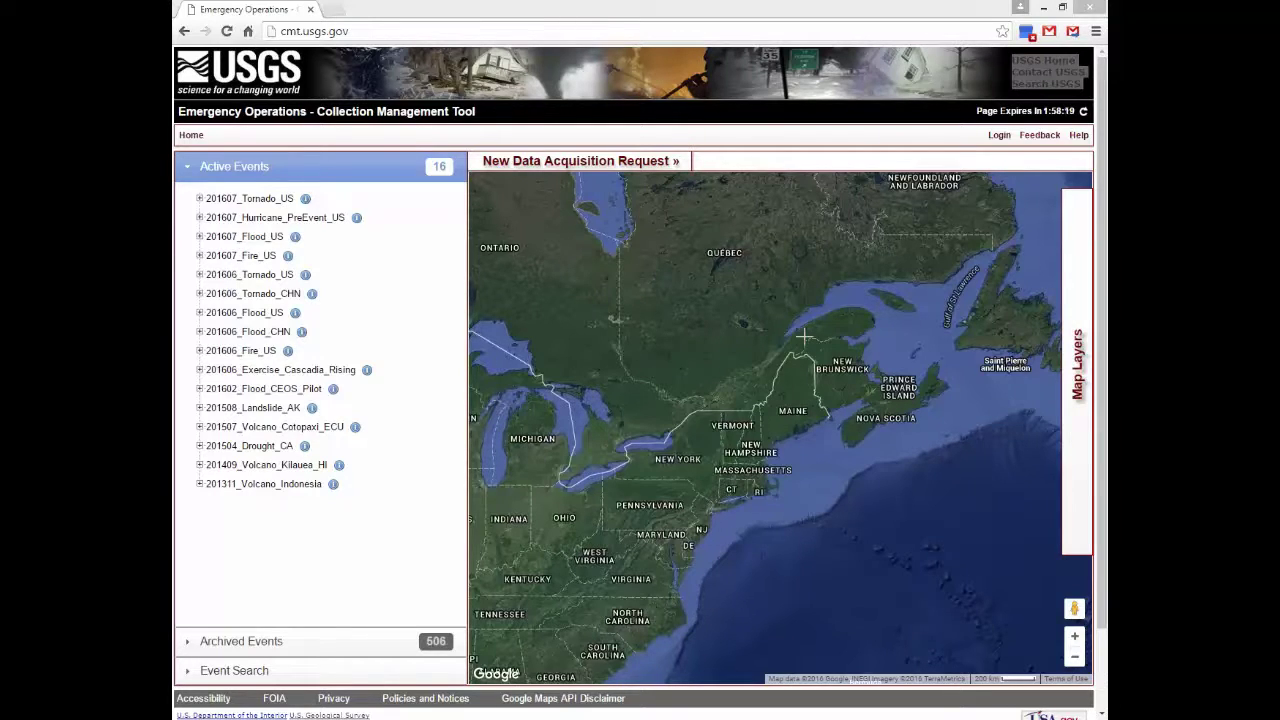
Go to the ERS sign-in page and start a new account registration
click(1001, 138)
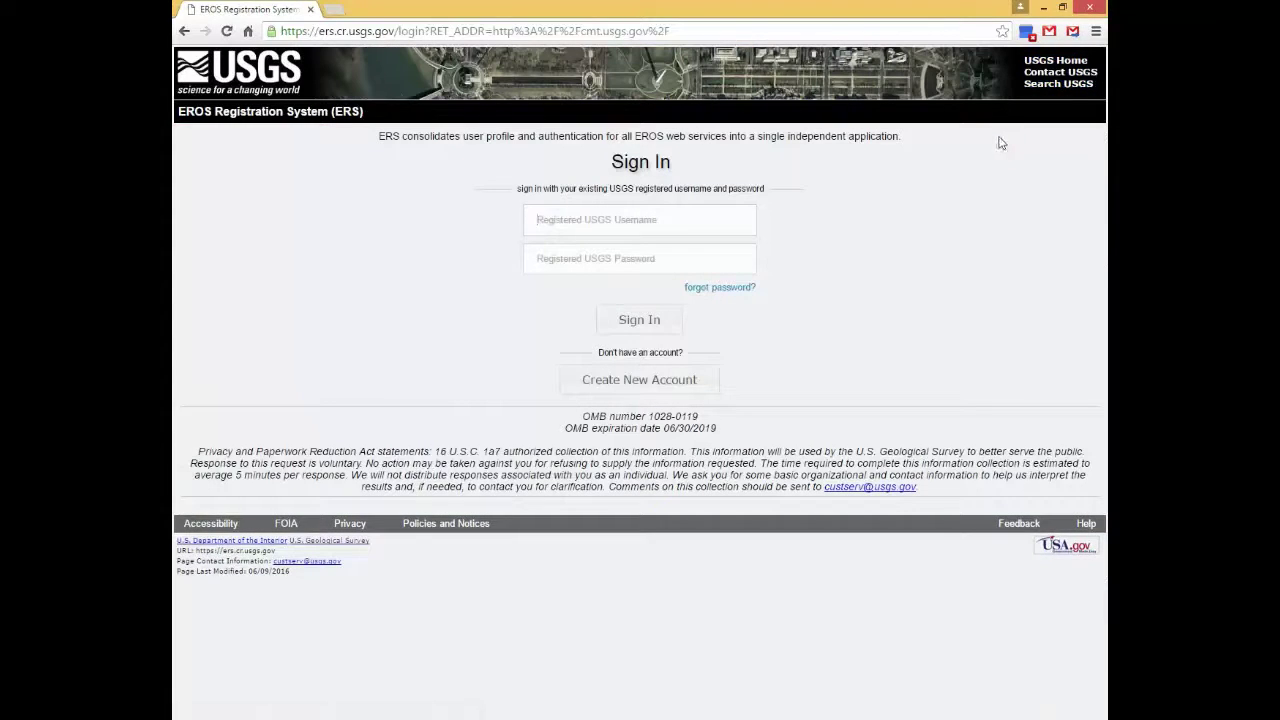
click(697, 373)
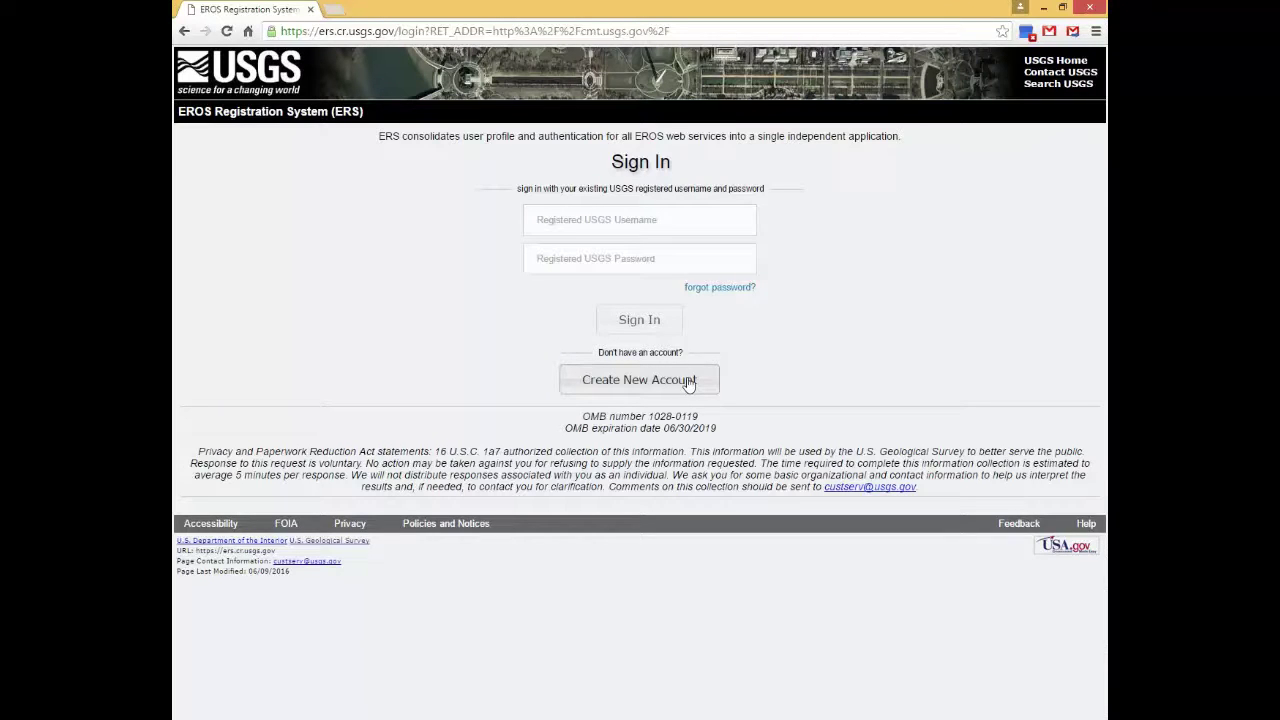
click(688, 383)
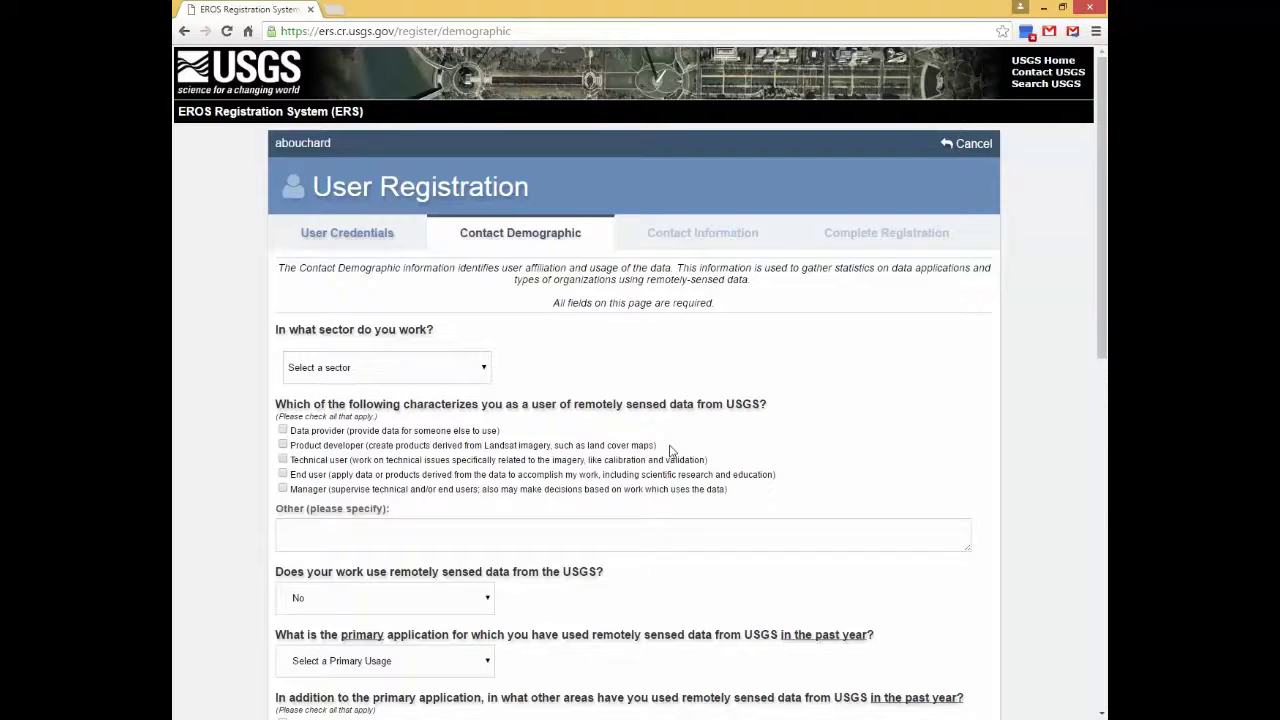
Scroll down and back up through the Contact Demographic questions
scroll(670, 451, down, 4)
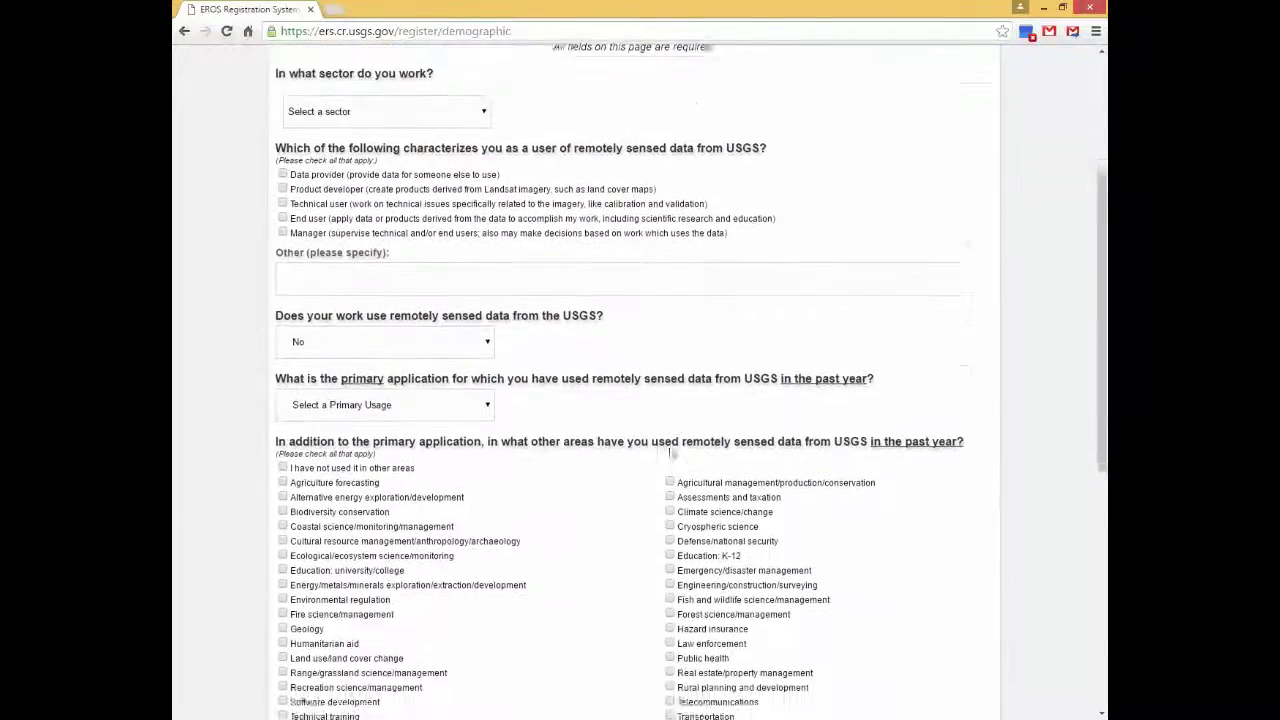
scroll(670, 451, down, 4)
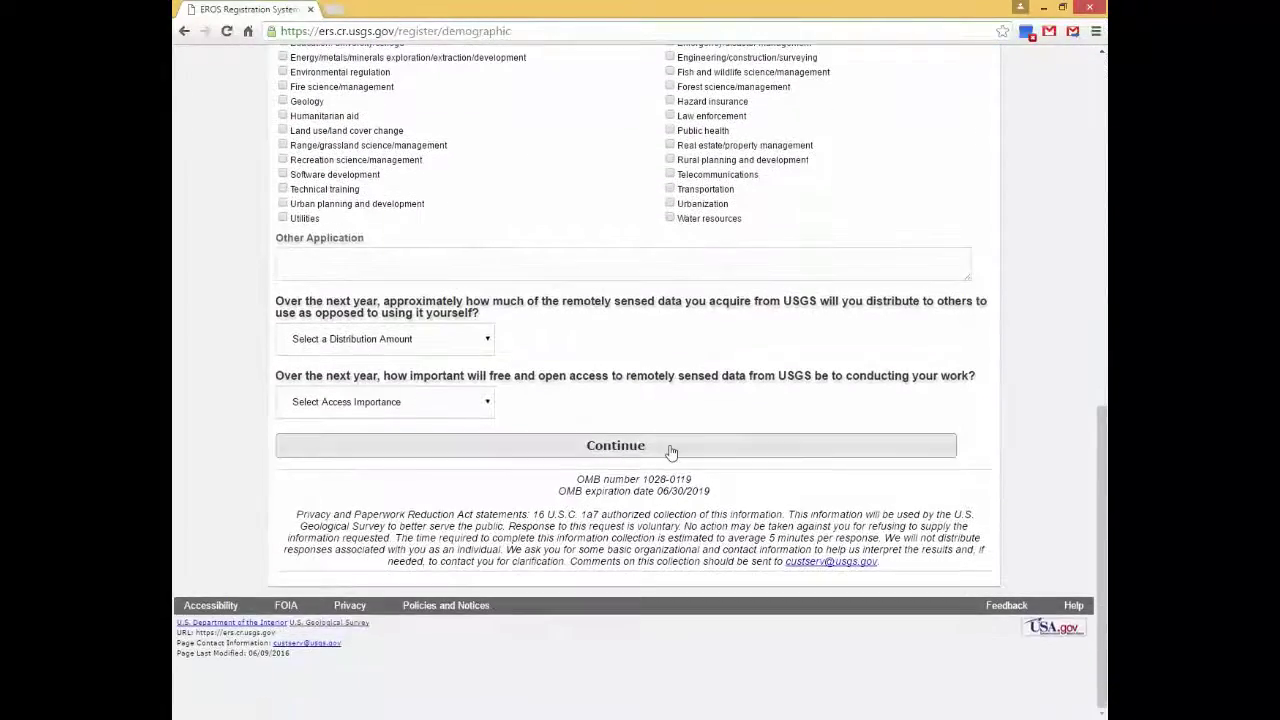
scroll(670, 451, up, 6)
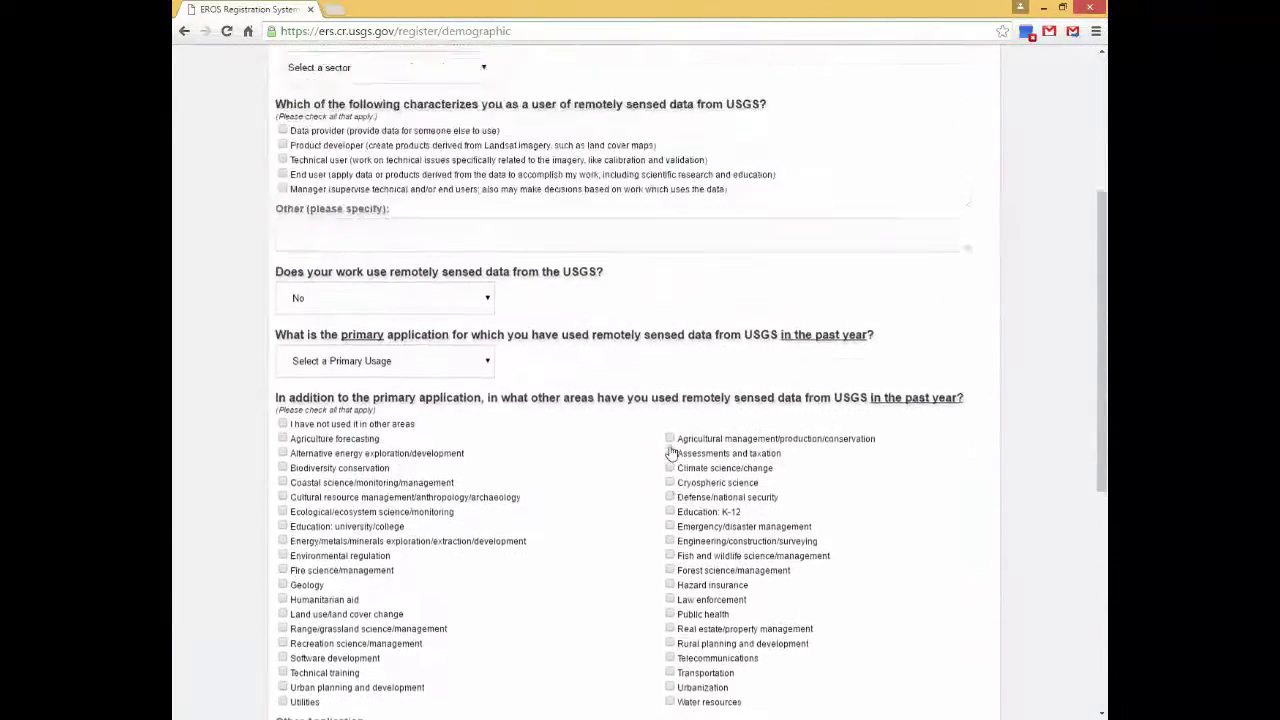
scroll(671, 453, up, 1)
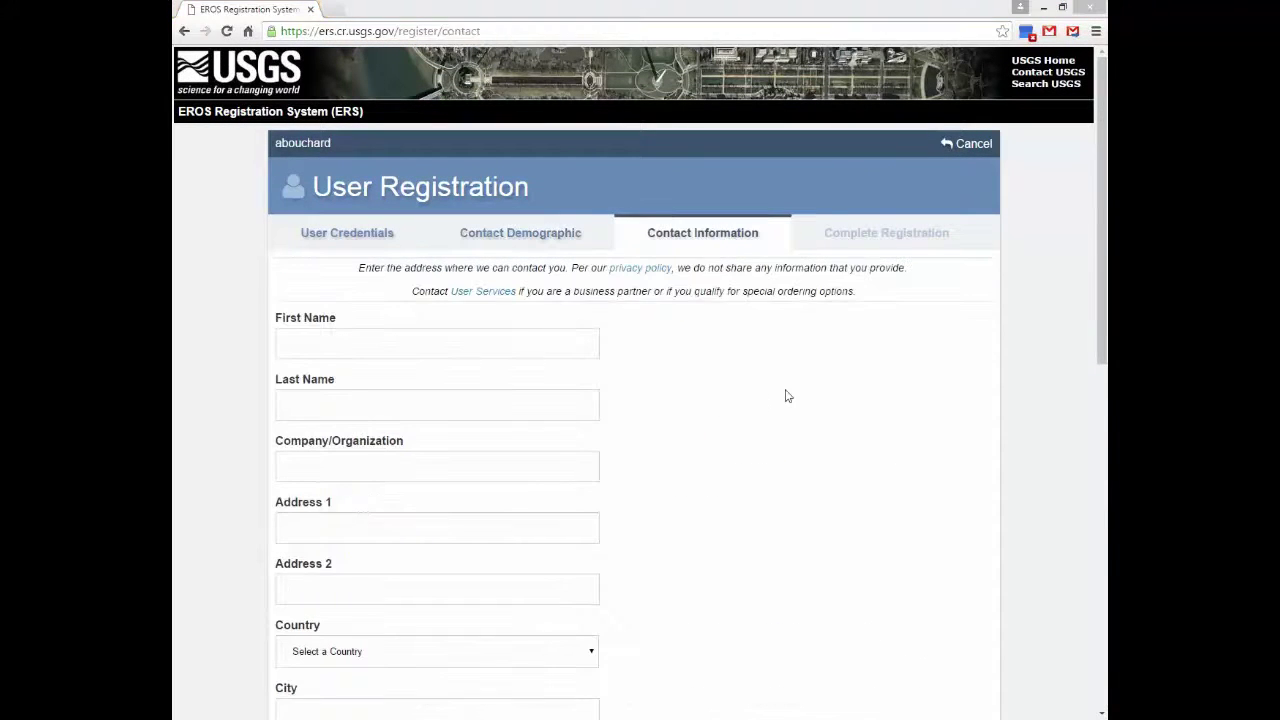
Scroll through the Contact Information form's name, organization, address and country fields
scroll(728, 406, down, 7)
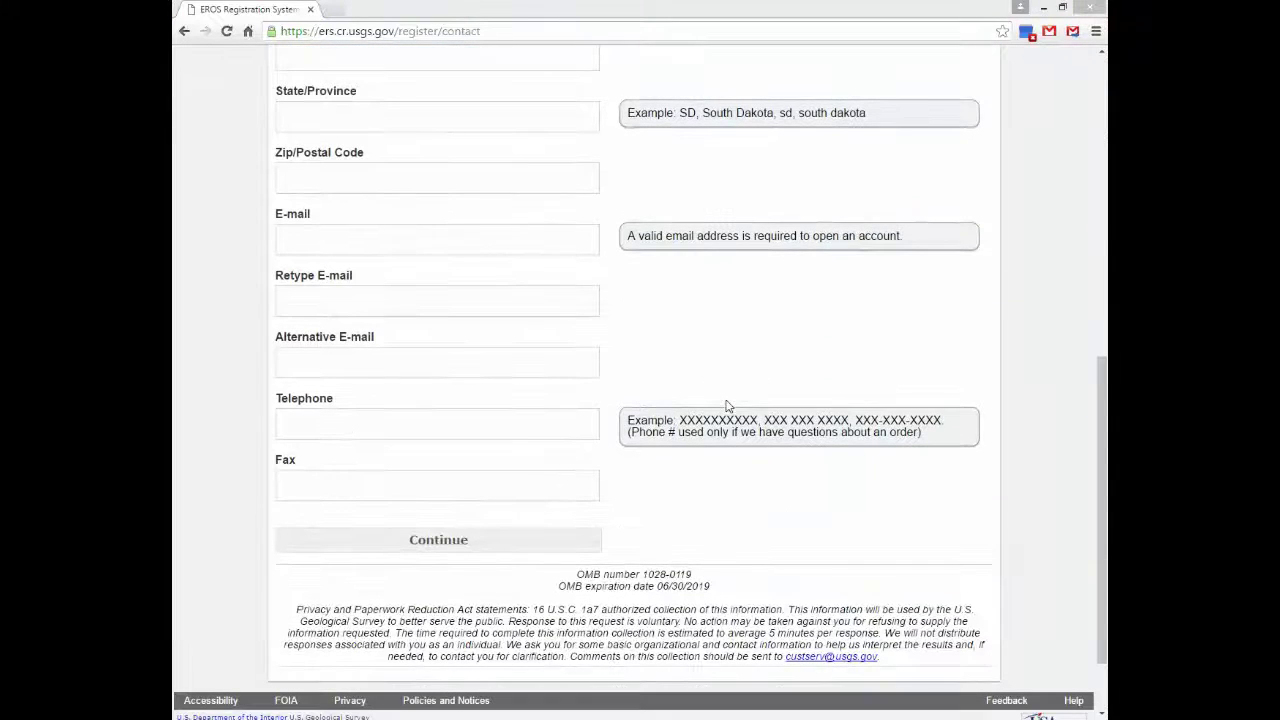
scroll(728, 406, up, 2)
scroll(728, 406, up, 5)
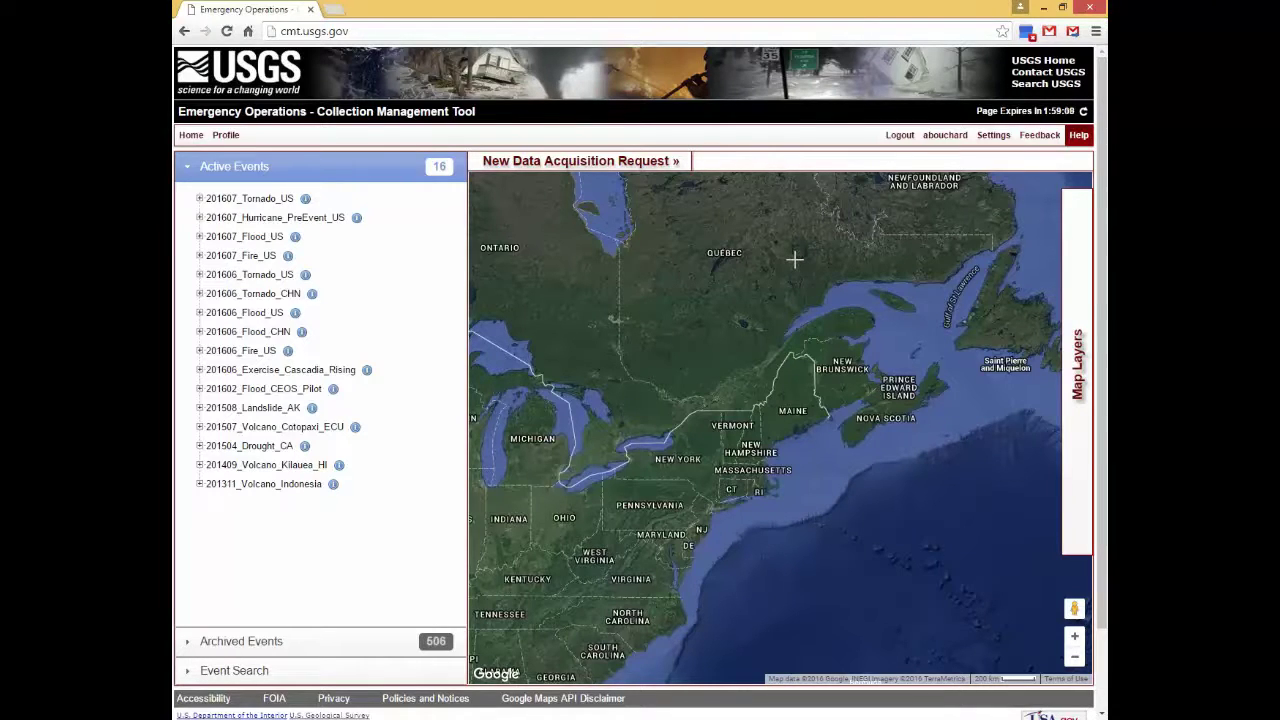
click(945, 135)
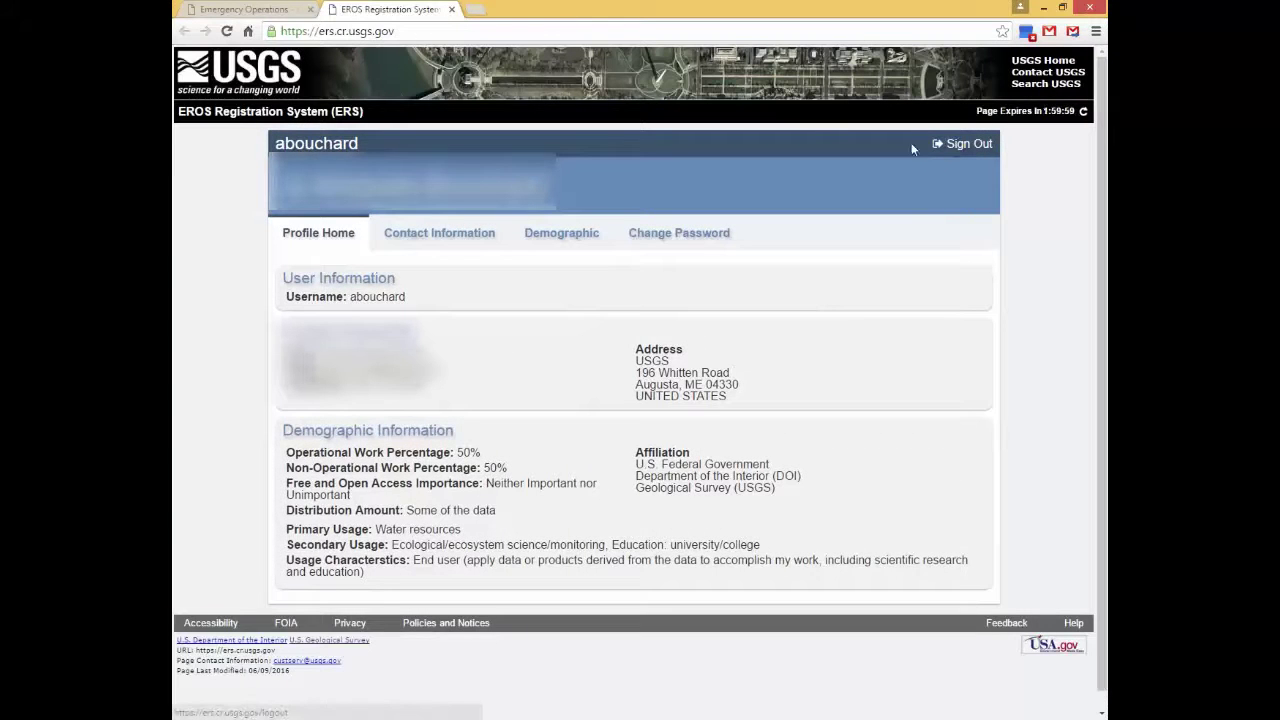
click(451, 9)
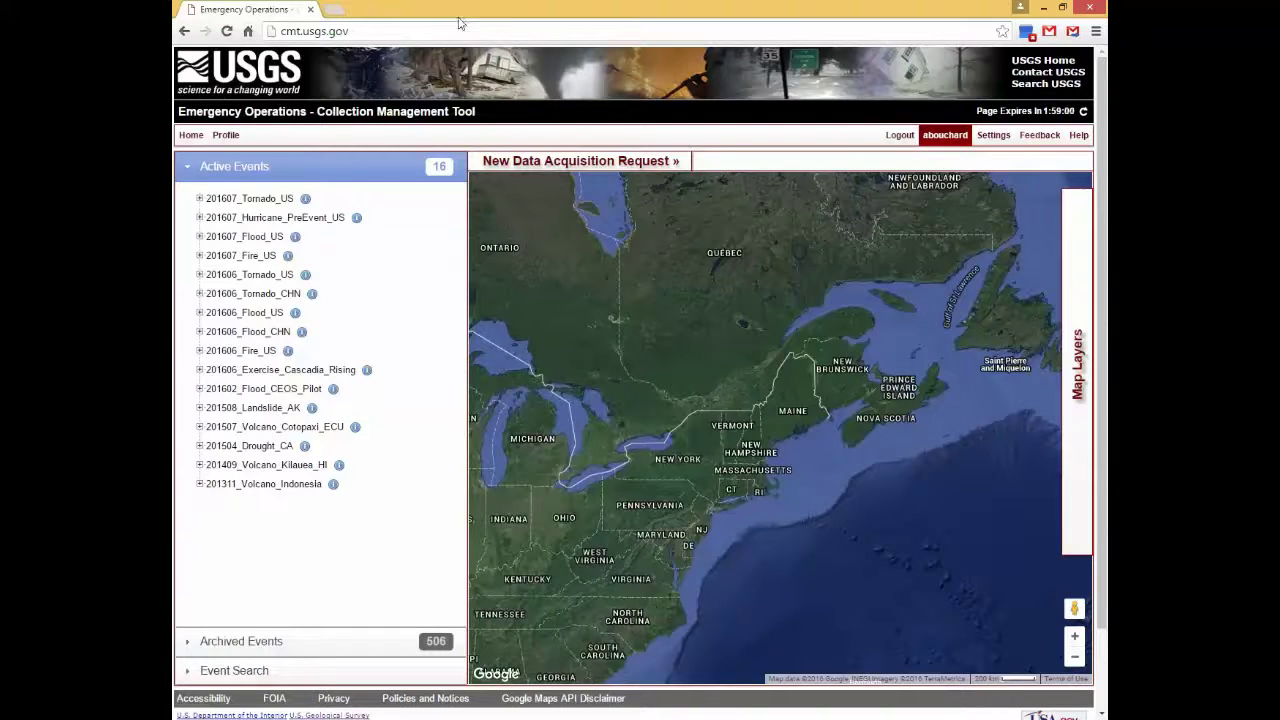
click(990, 138)
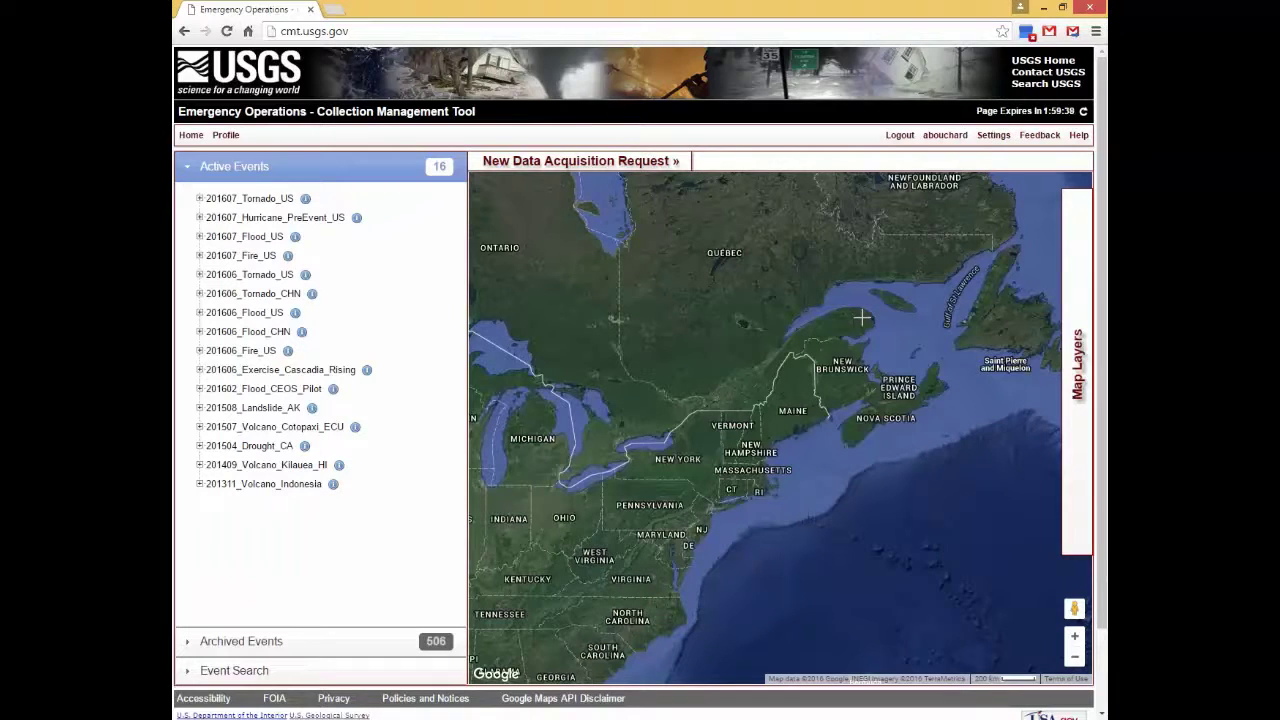
click(1078, 136)
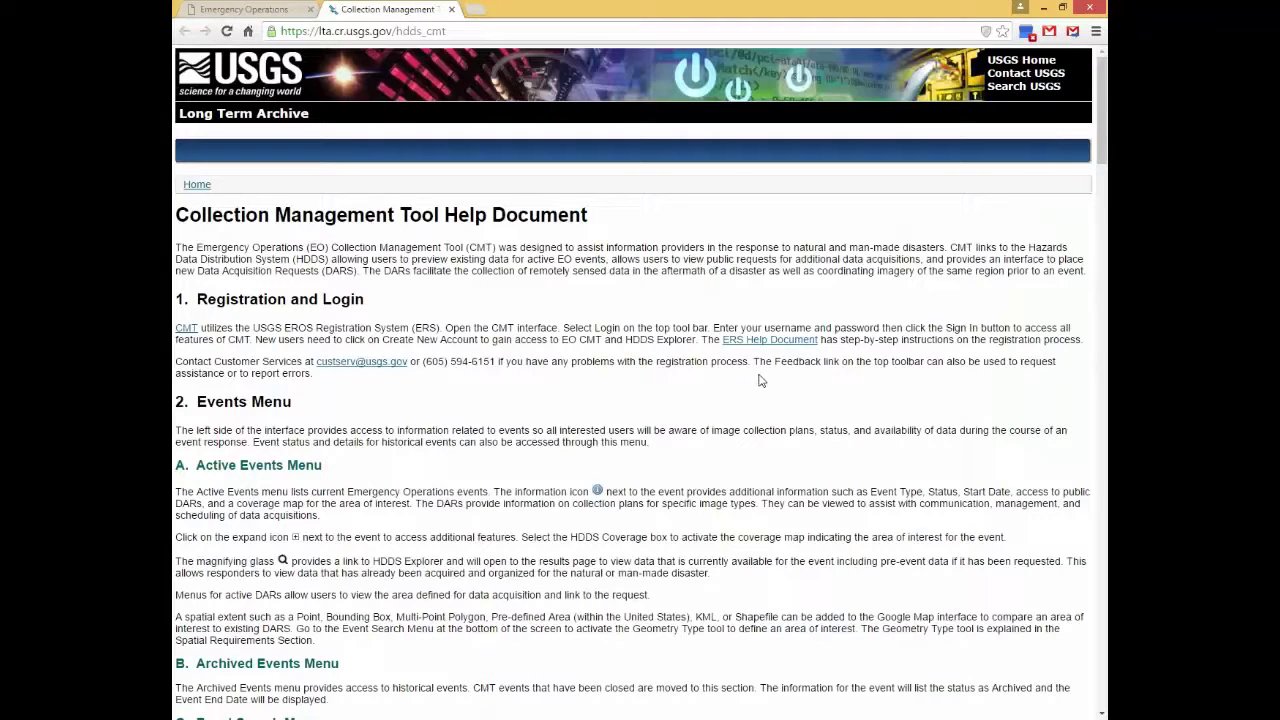
click(451, 9)
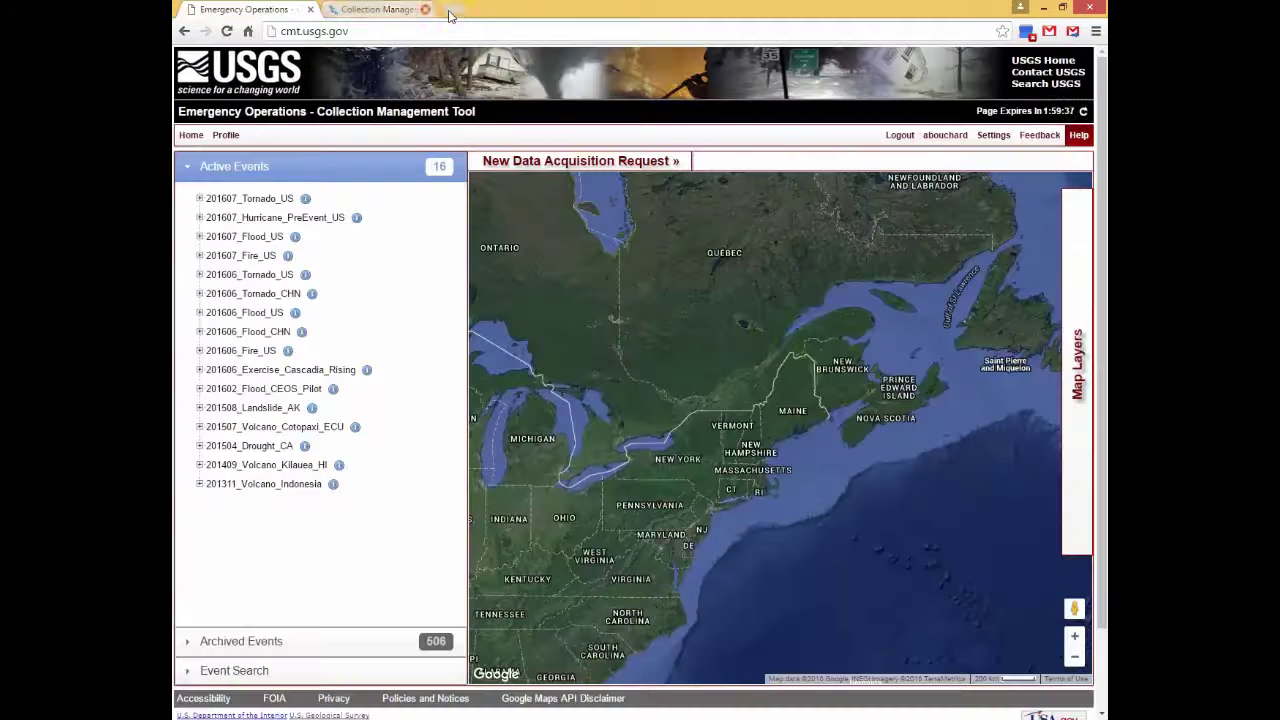
Open the user's profile and view its Contact Information and Demographic pages
click(226, 136)
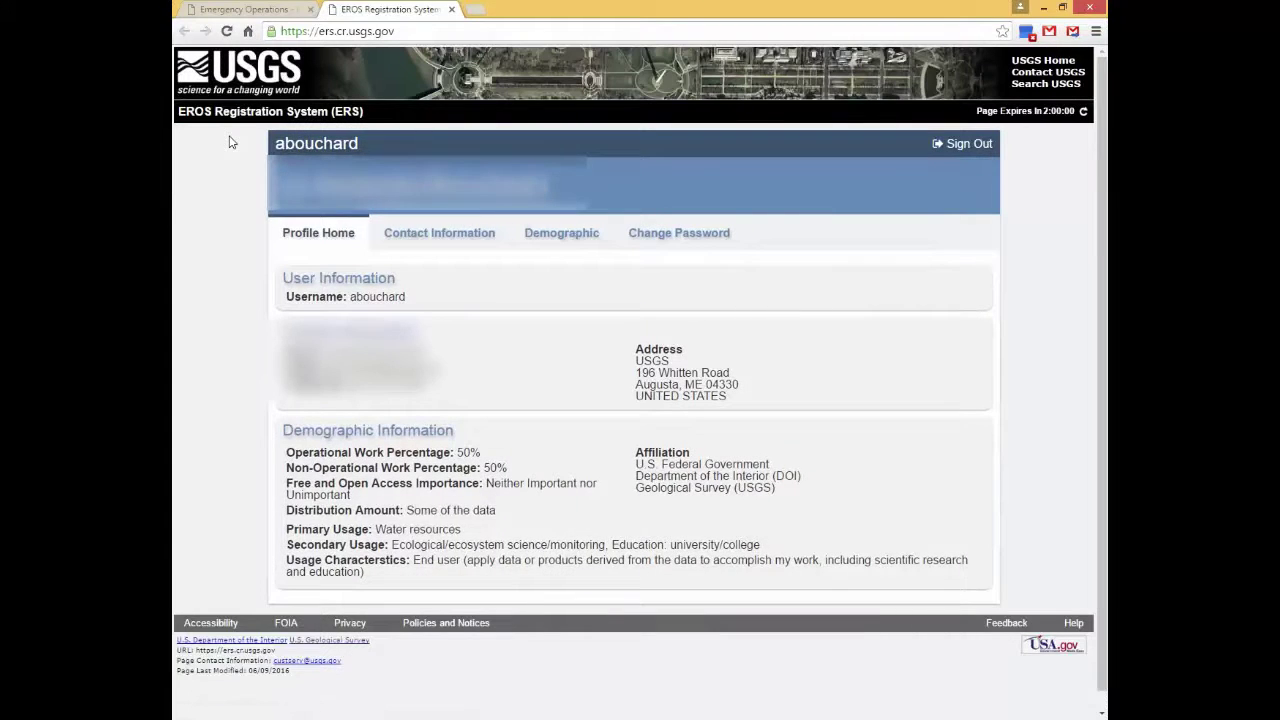
click(448, 240)
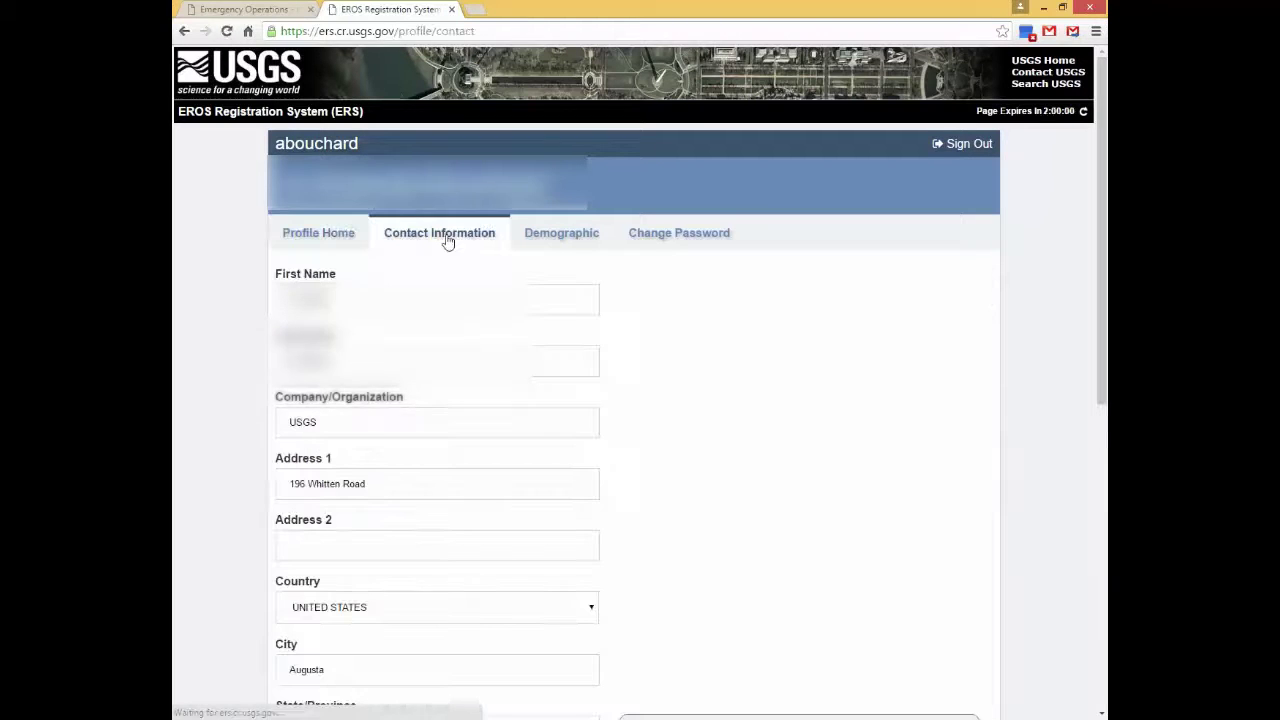
click(540, 234)
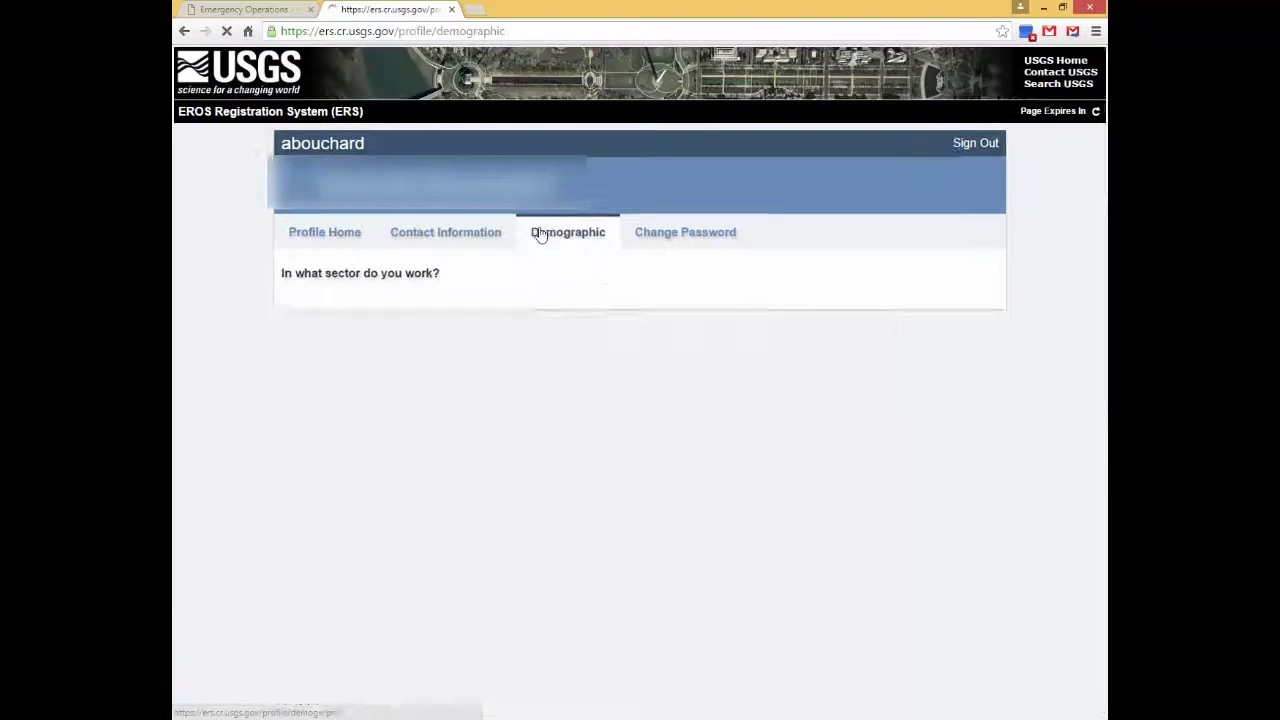